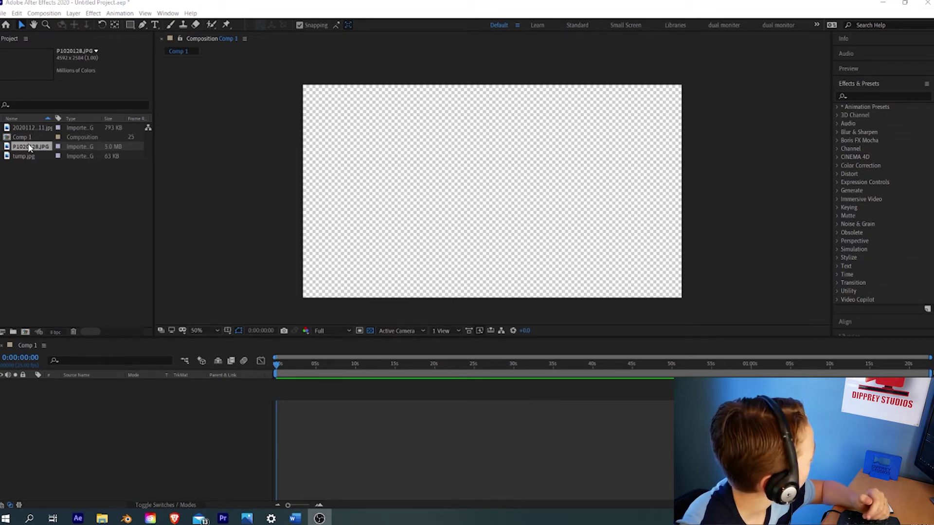
- Add P1020128.JPG to Comp 1, fit it to the frame, and move time to 0:00:01:01
drag(30, 145, 55, 197)
drag(88, 346, 110, 440)
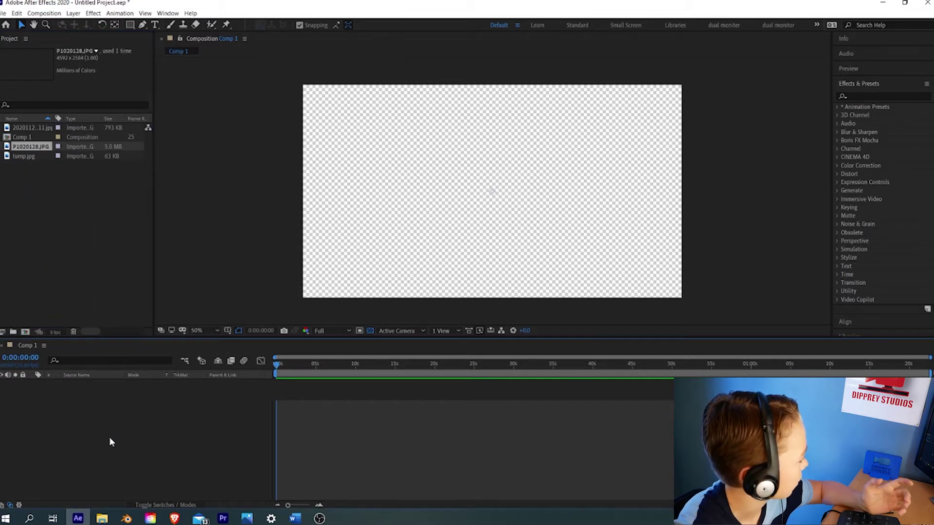
key(Caps_Lock)
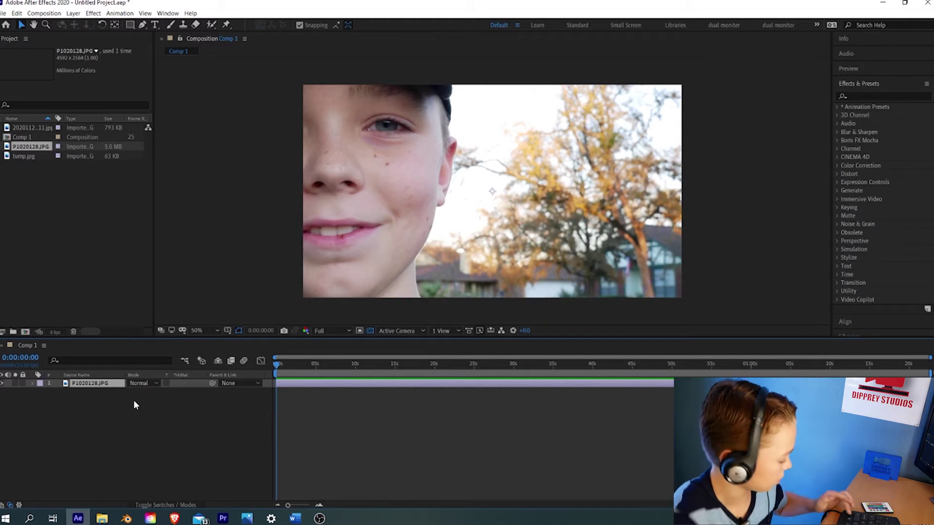
key(ctrl+alt+f)
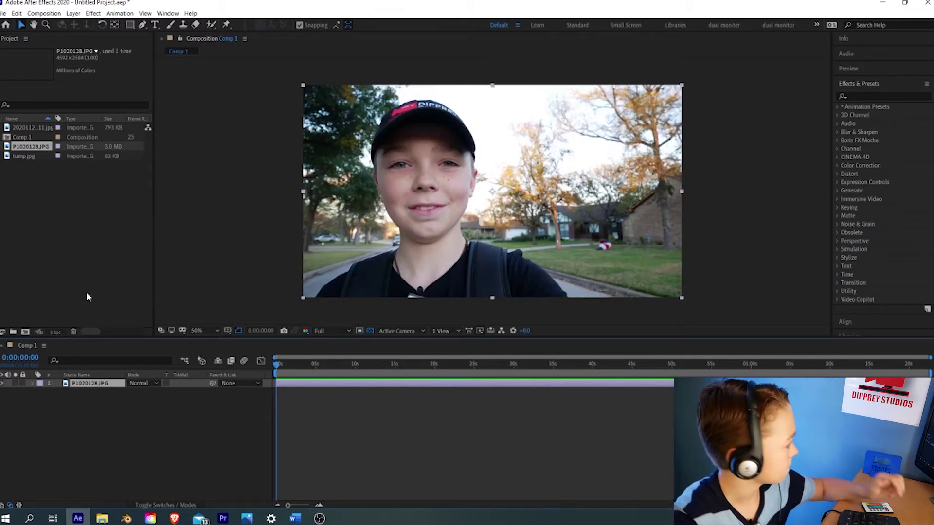
click(296, 178)
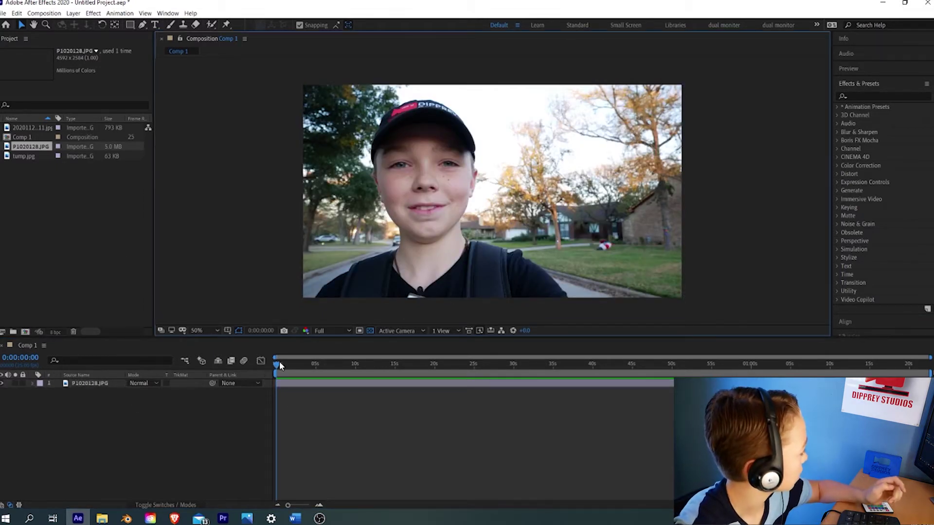
drag(279, 366, 286, 364)
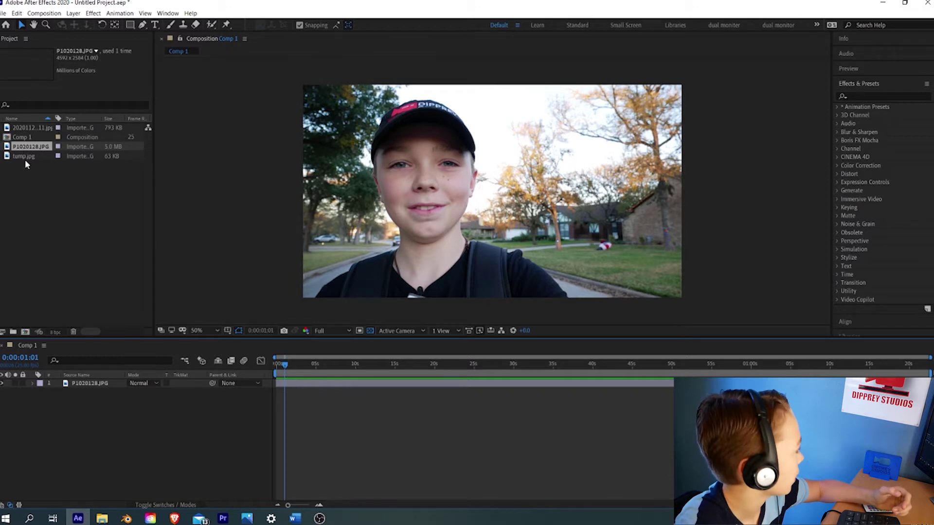
- Place tump.jpg above the selfie photo, briefly soloing layer 2 to check it
drag(24, 156, 120, 383)
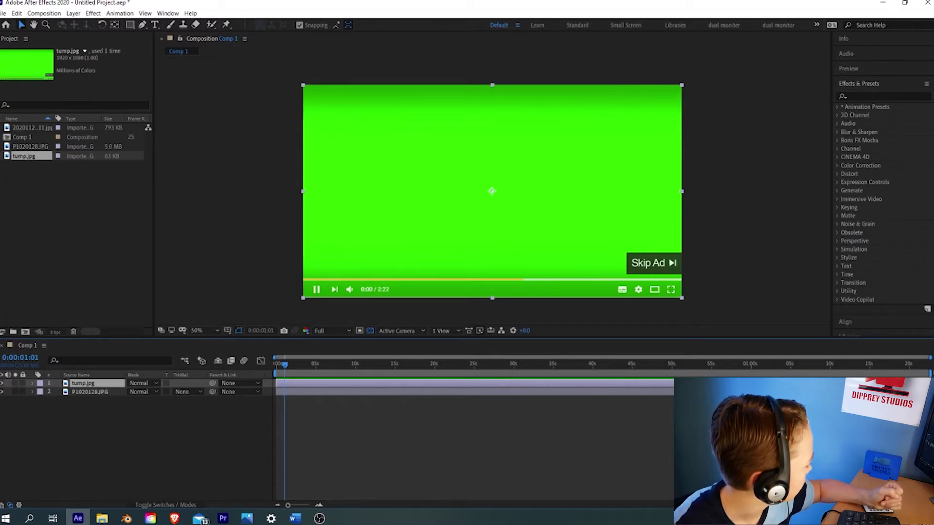
click(16, 392)
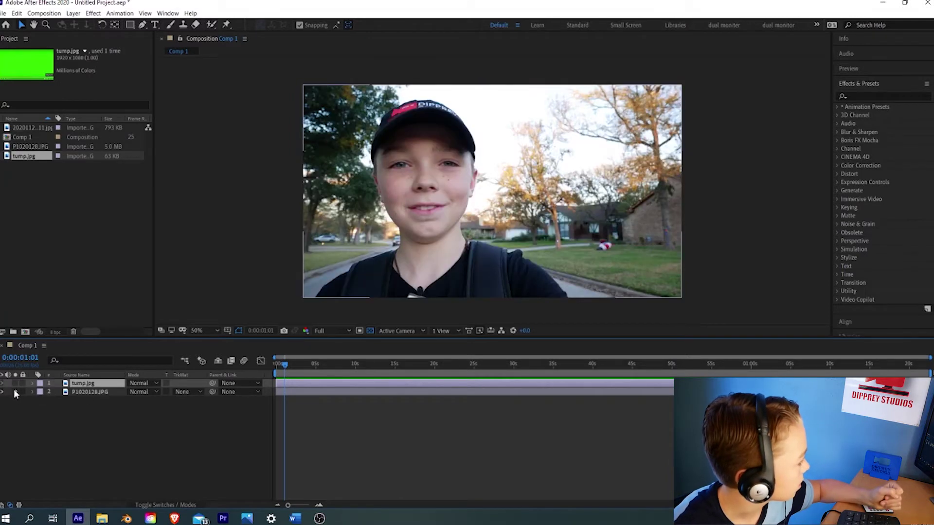
click(16, 392)
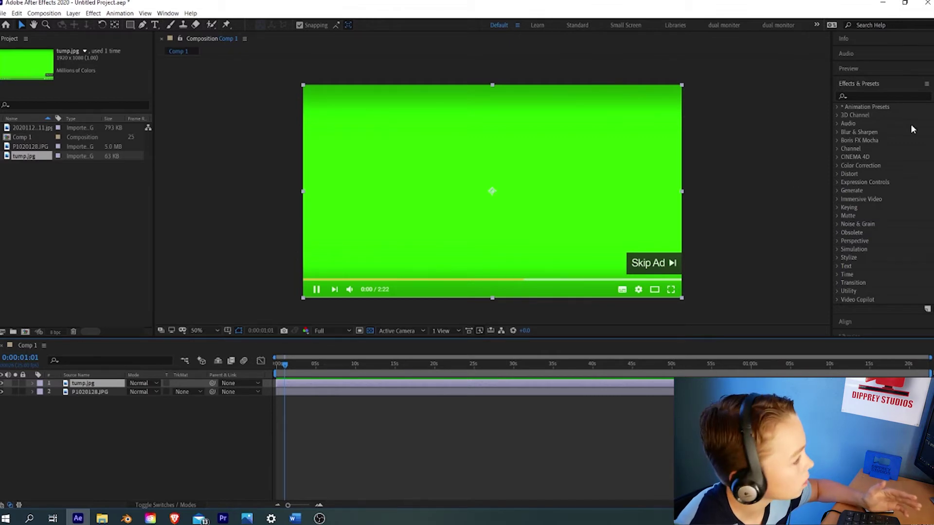
- Apply Keylight (1.2) to tump.jpg and sample its green as the Screen Colour
click(880, 96)
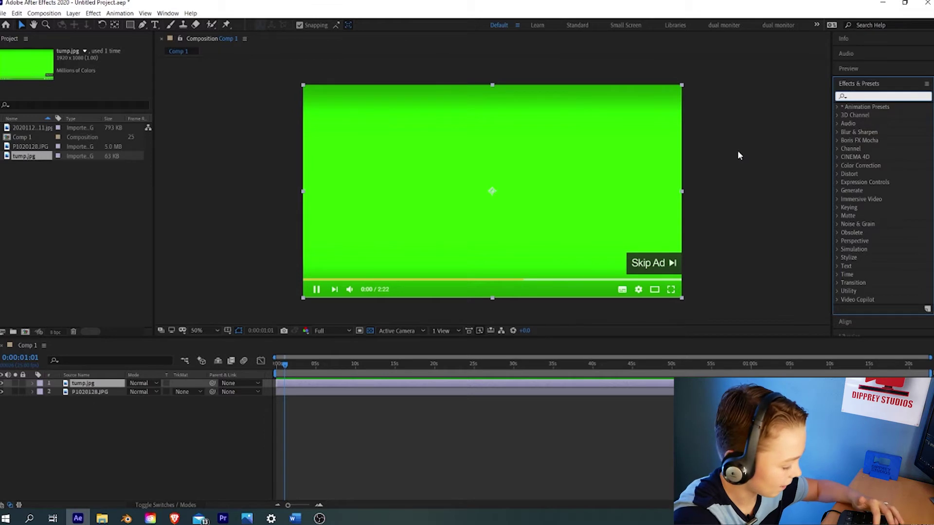
text(key)
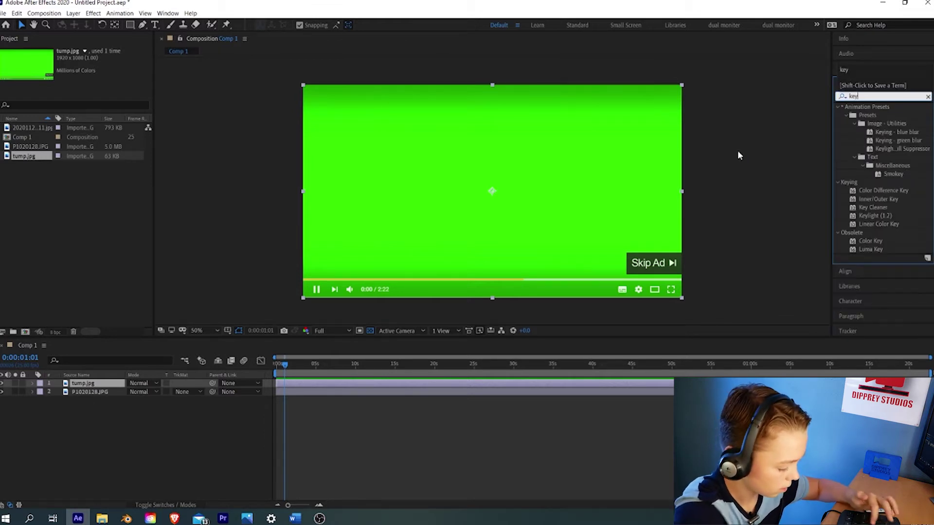
text(light)
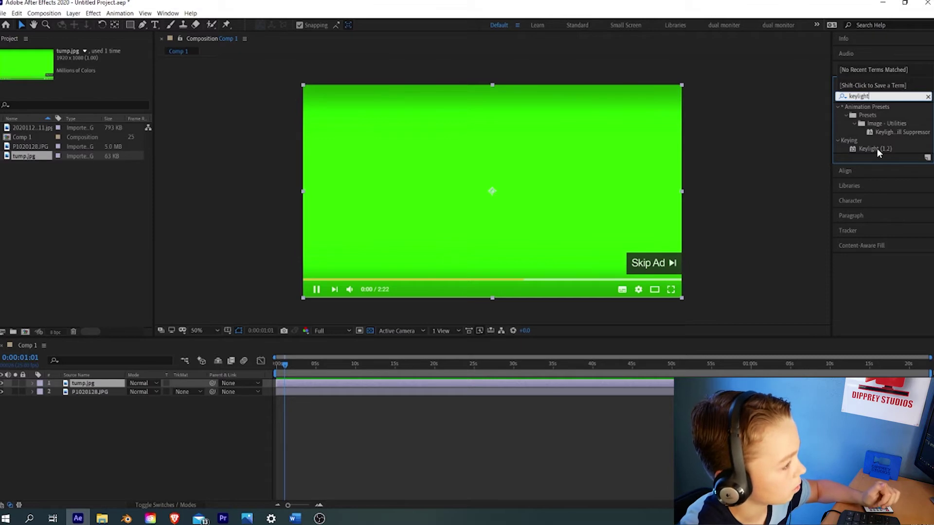
drag(876, 148, 669, 387)
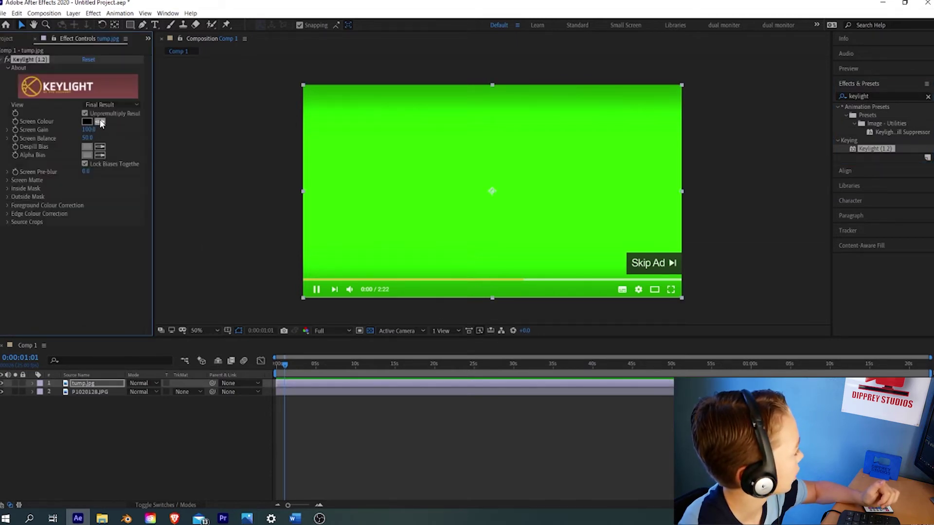
click(385, 190)
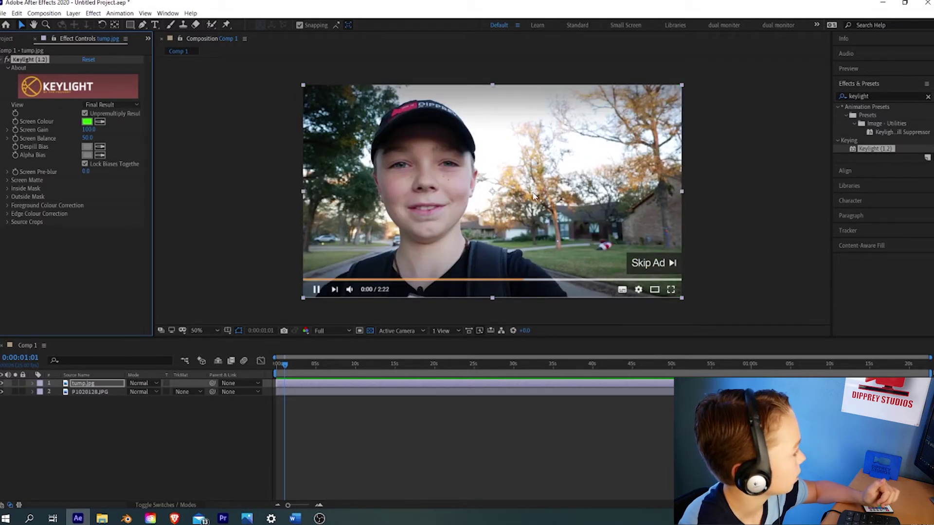
click(226, 188)
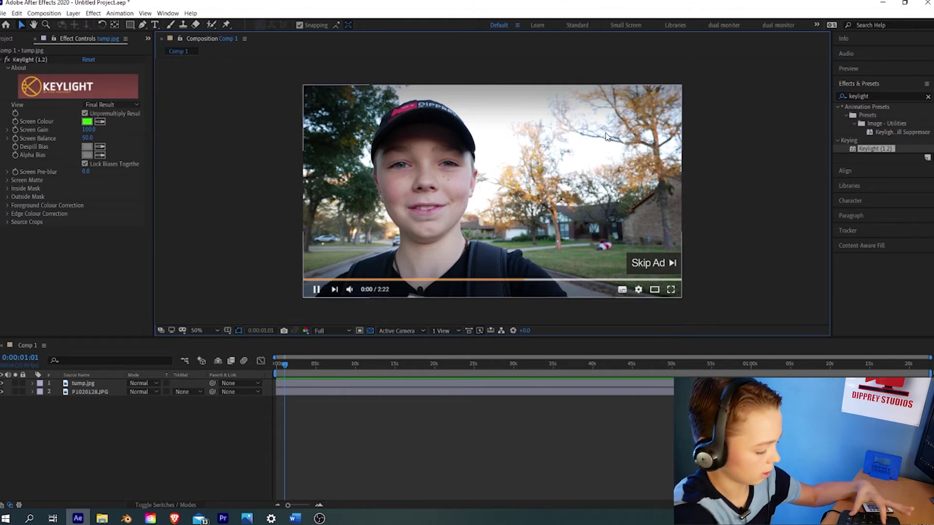
- Import pinyon-jay-bird.jpg from the Pictures folder into the project
key(ctrl+i)
scroll(230, 142, down, 2)
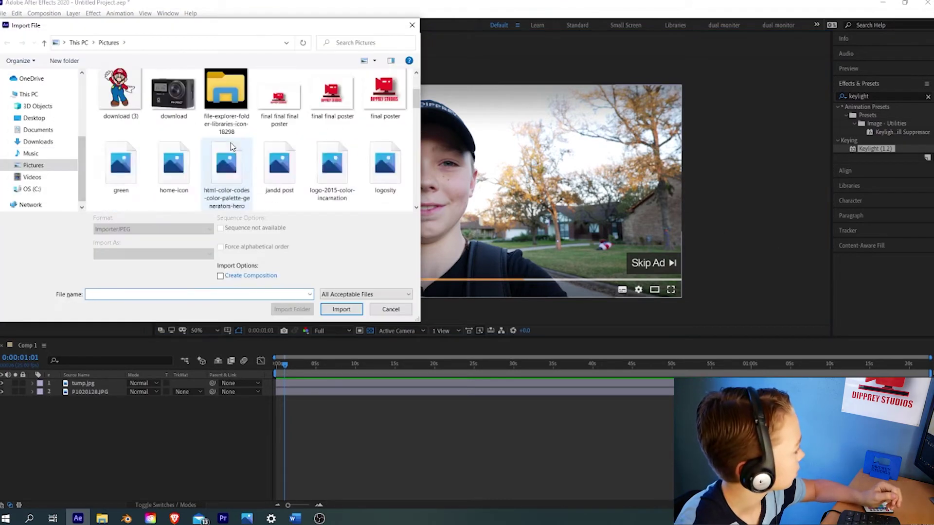
scroll(238, 160, up, 1)
scroll(246, 173, up, 1)
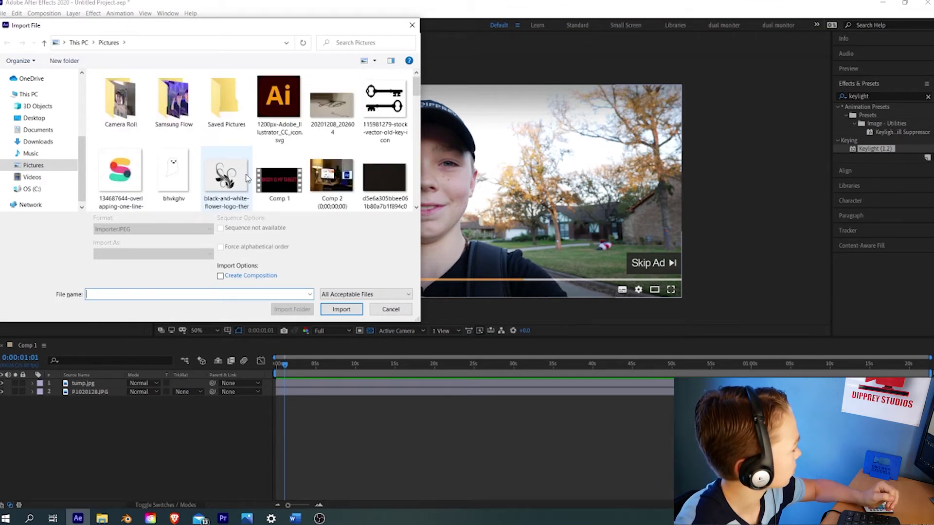
scroll(246, 178, down, 1)
click(37, 165)
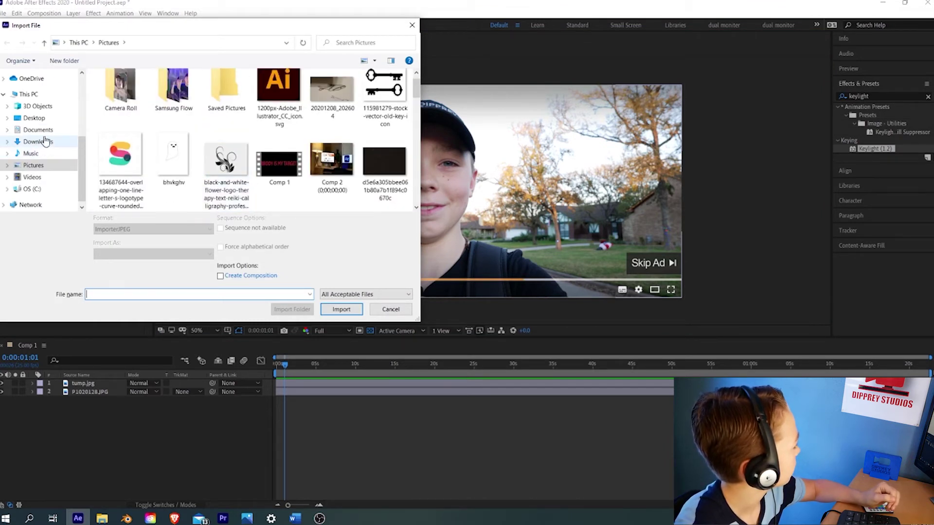
click(341, 310)
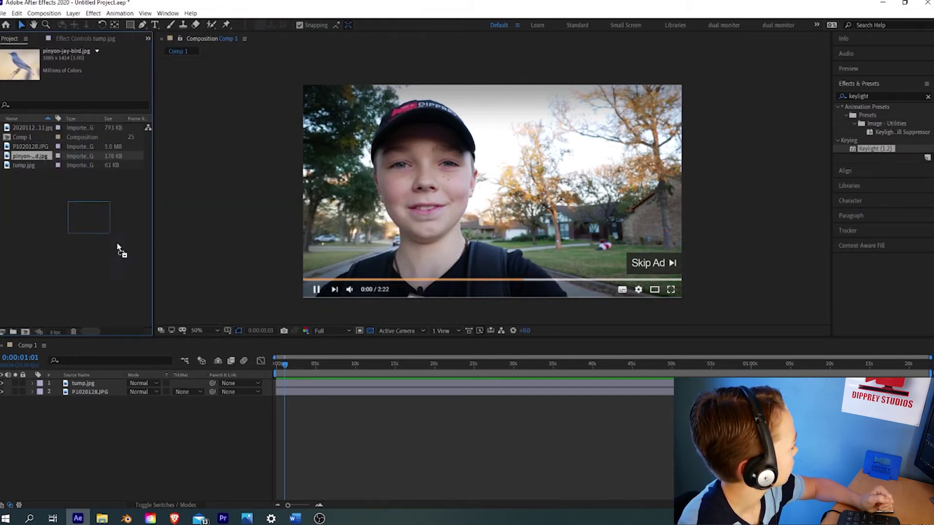
- Add the bird image to Comp 1 as the top layer and scale it to 93%
drag(117, 248, 100, 383)
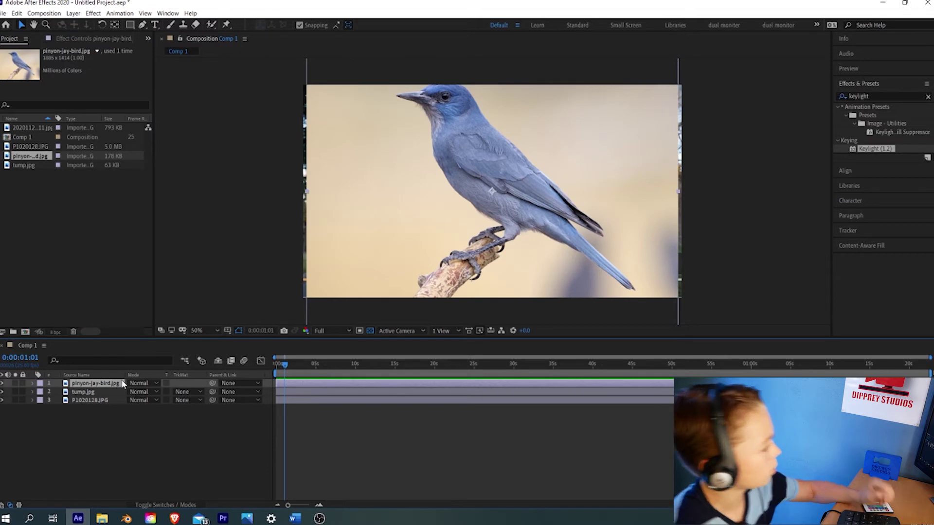
key(s)
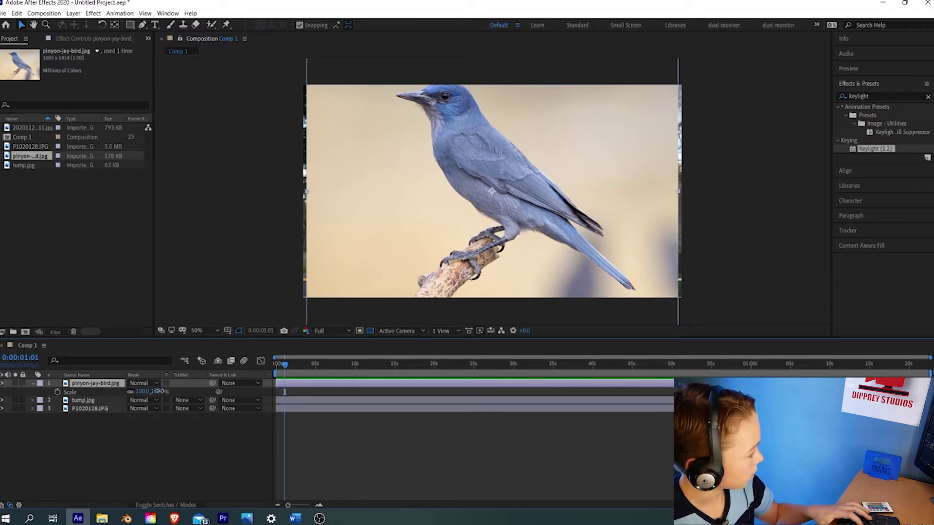
drag(159, 392, 156, 392)
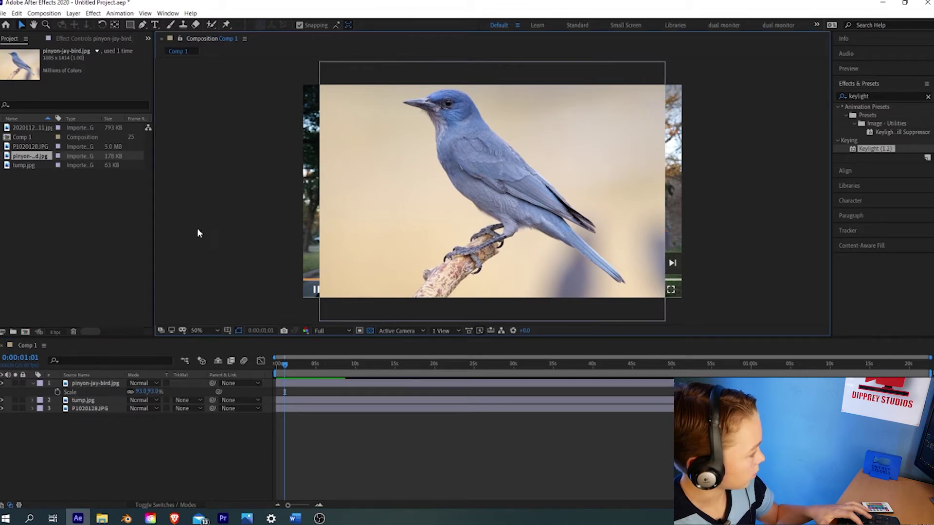
- Delete the tump.jpg layer and apply Keylight (1.2) to the pinyon-jay-bird layer
click(85, 399)
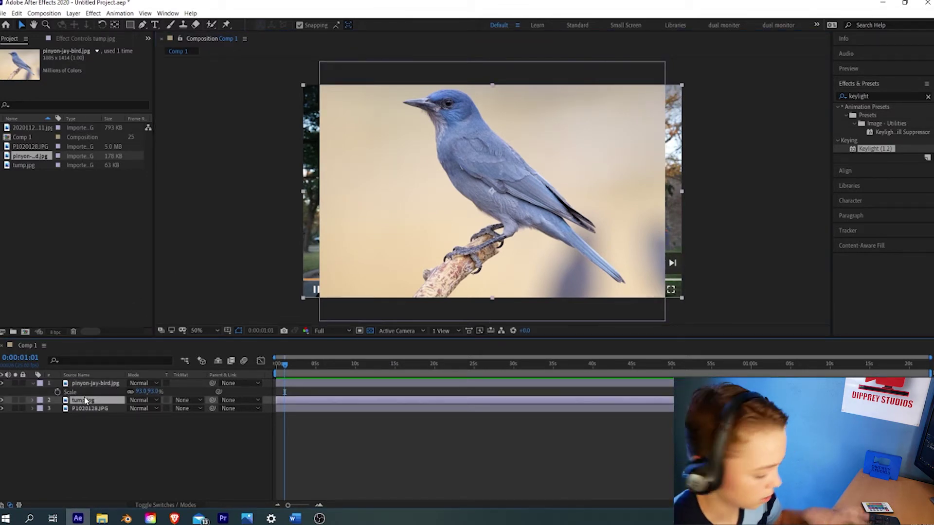
key(Delete)
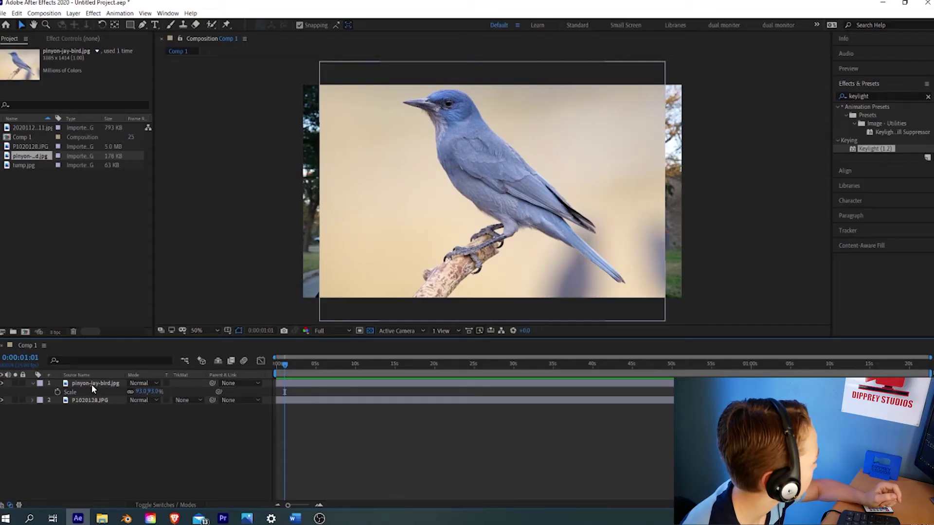
click(95, 381)
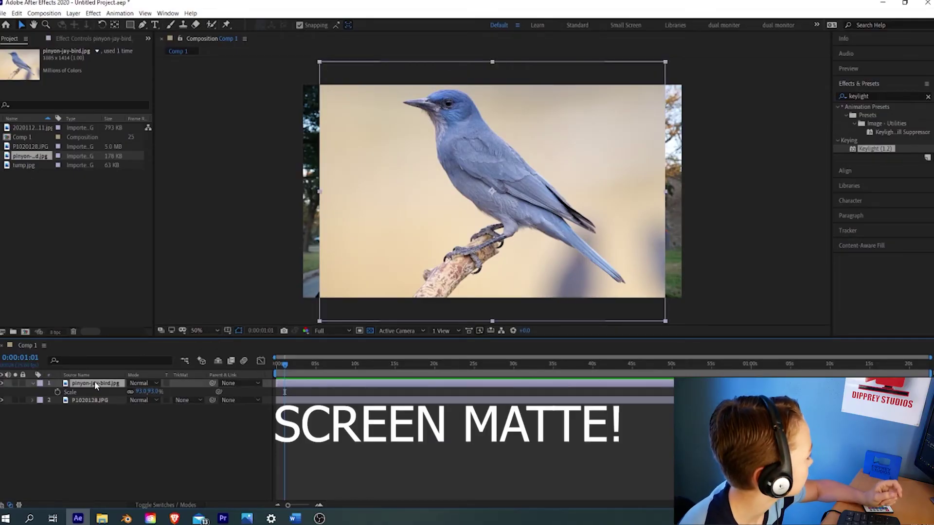
drag(887, 152, 430, 190)
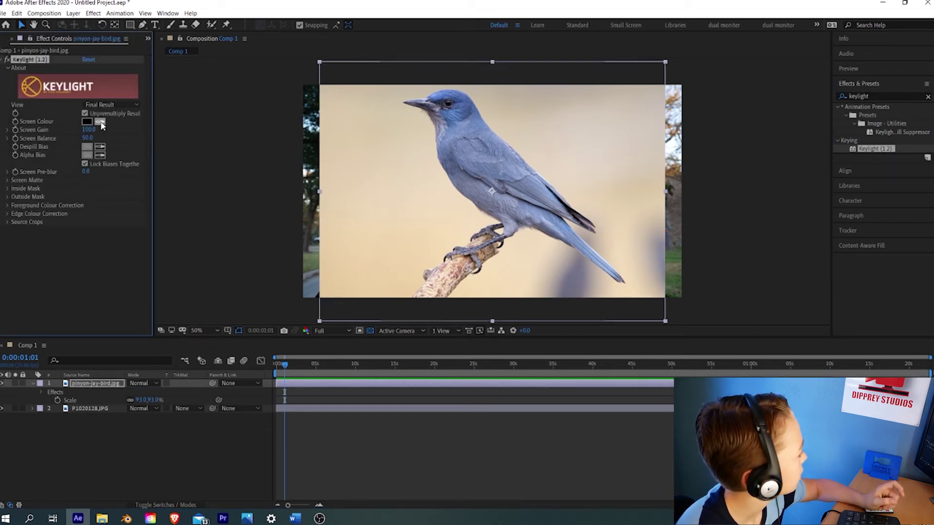
- Sample the bird's light blue as Keylight's Screen Colour and set View to Screen Matte
click(478, 137)
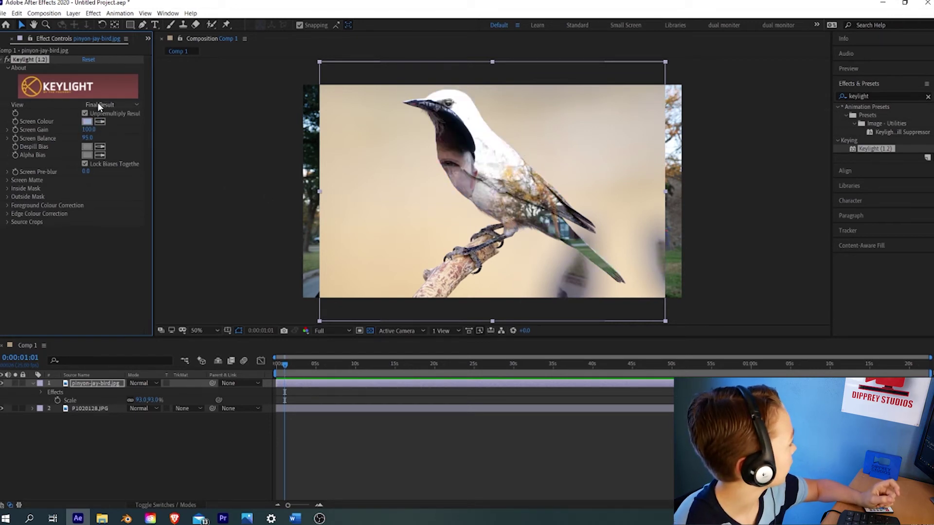
click(127, 103)
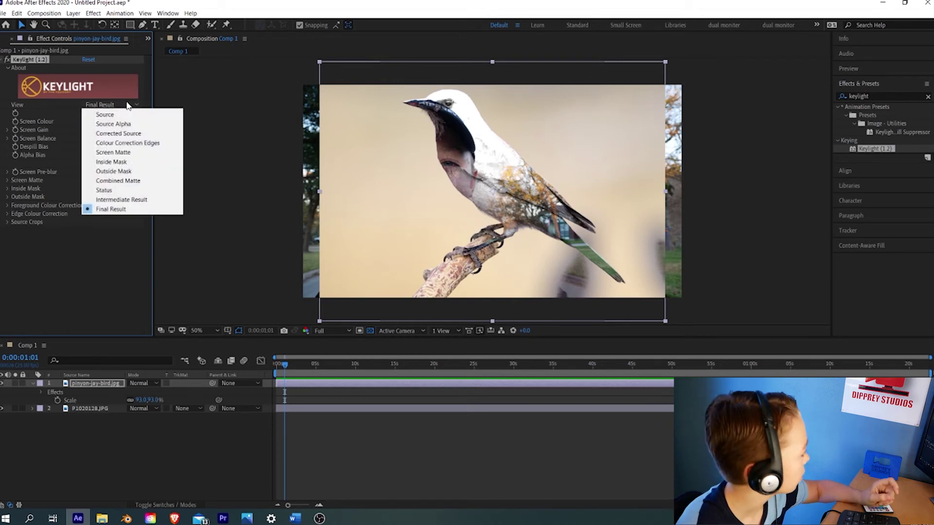
click(117, 152)
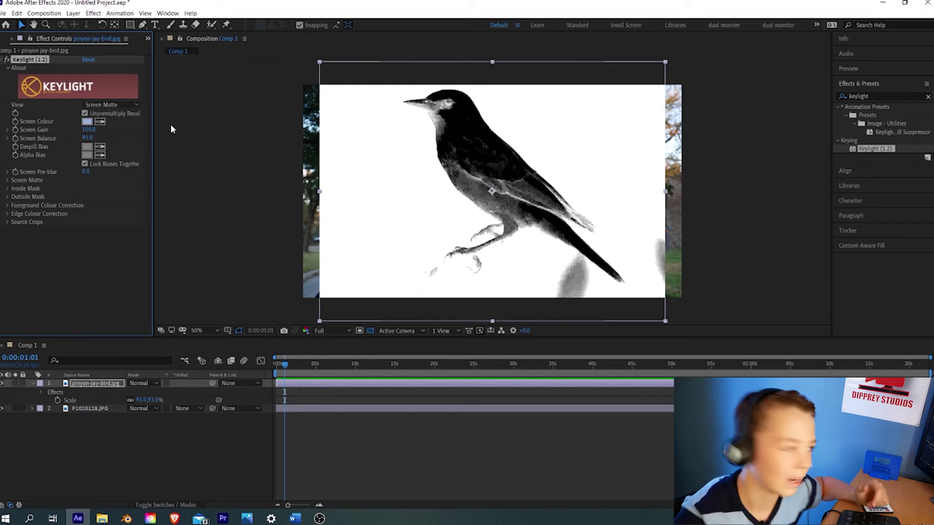
- Raise Keylight's Clip Black to 87.0, then toggle the effect off and on to compare
click(7, 181)
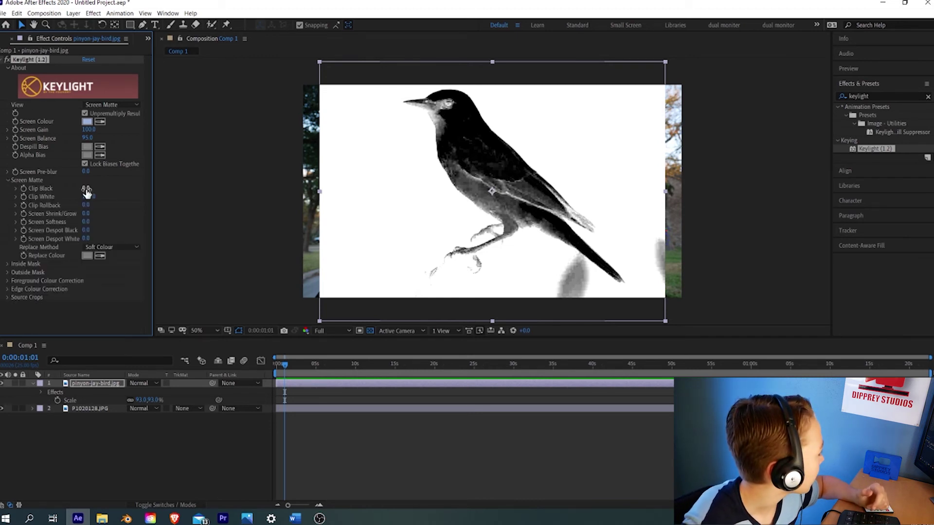
drag(87, 192, 101, 189)
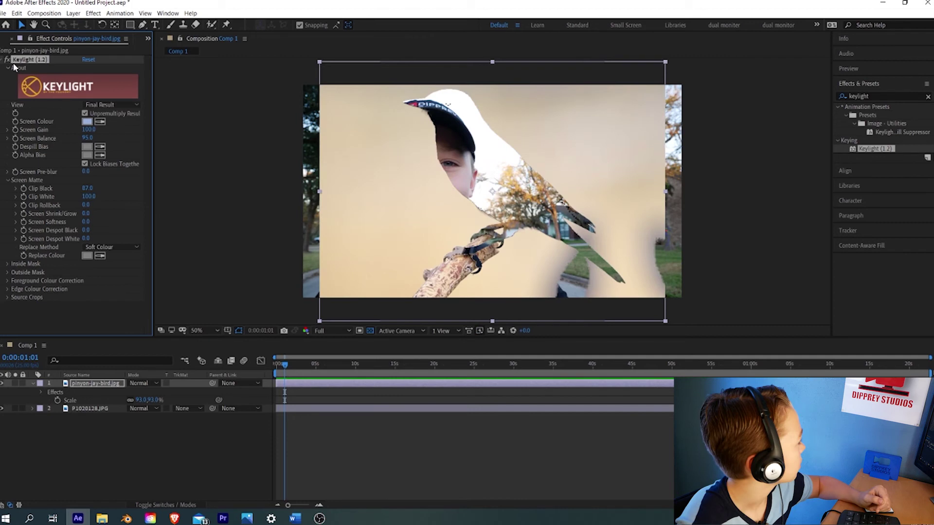
click(8, 59)
click(7, 59)
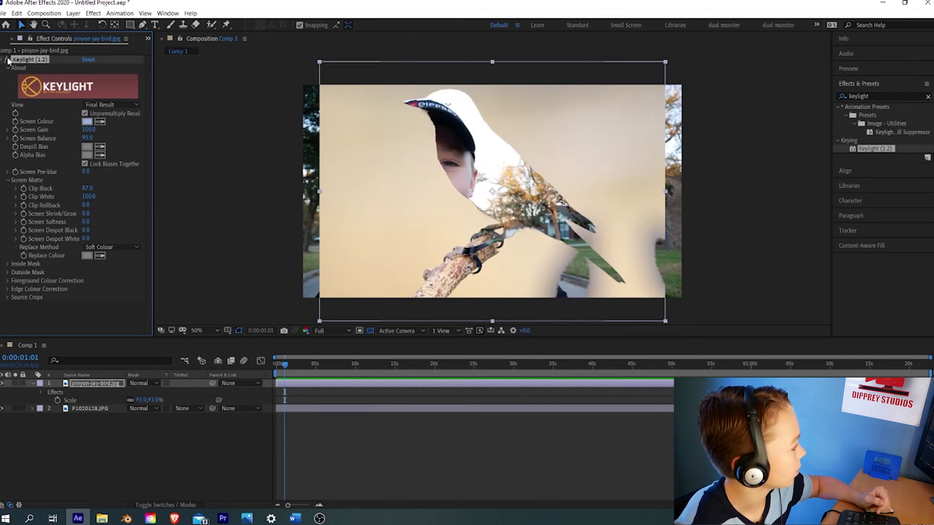
click(7, 60)
click(7, 59)
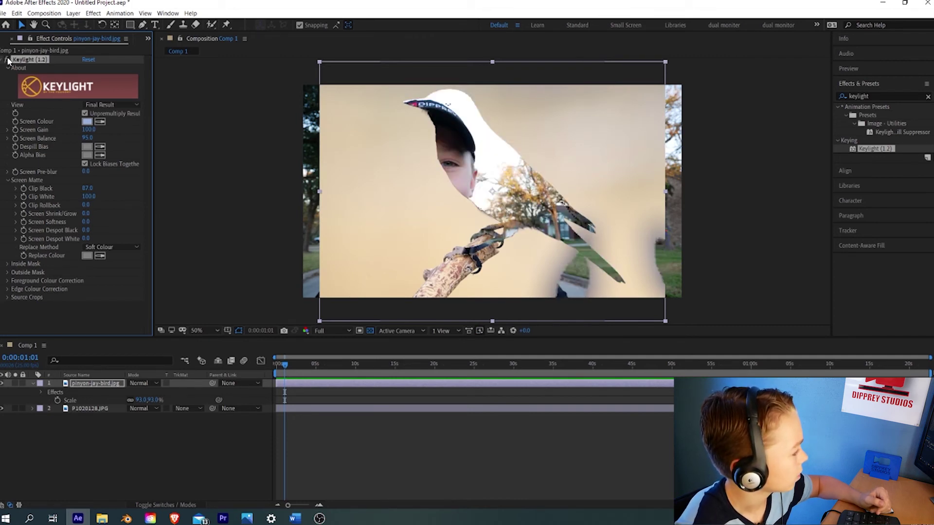